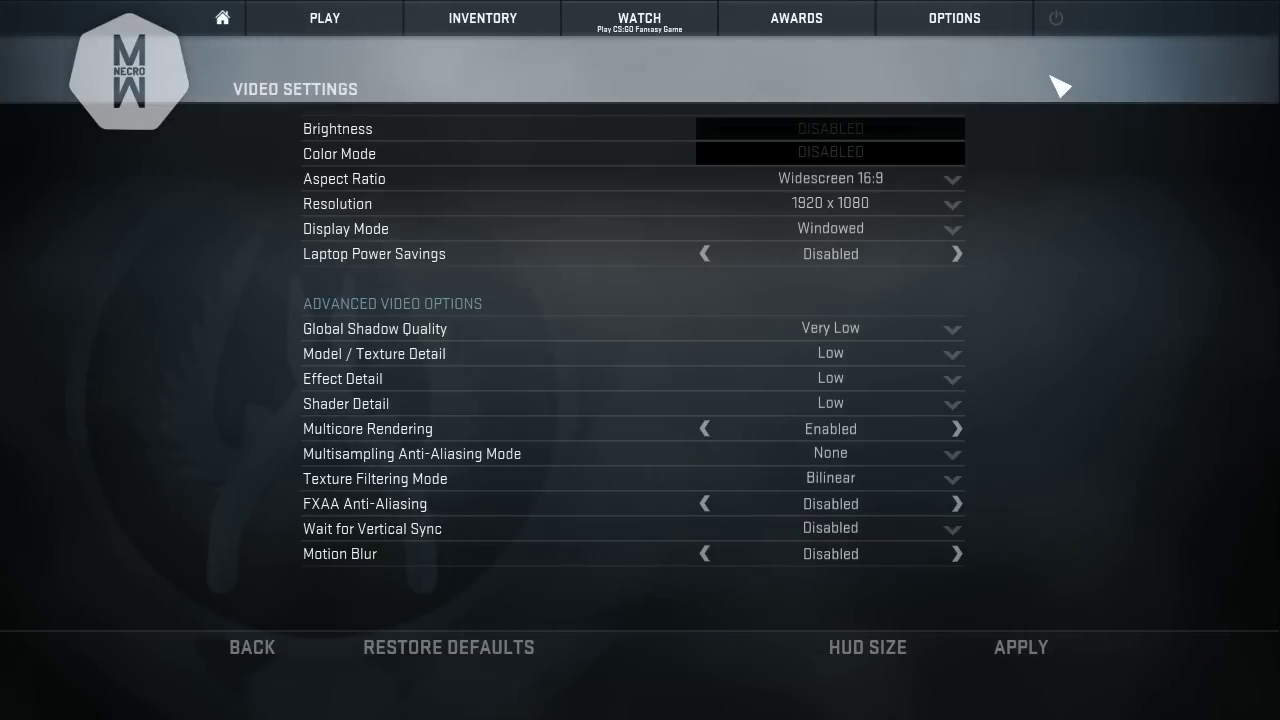
# - Try the Fullscreen Windowed display mode, and set the display mode to Fullscreen
pyautogui.moveTo(985, 35)
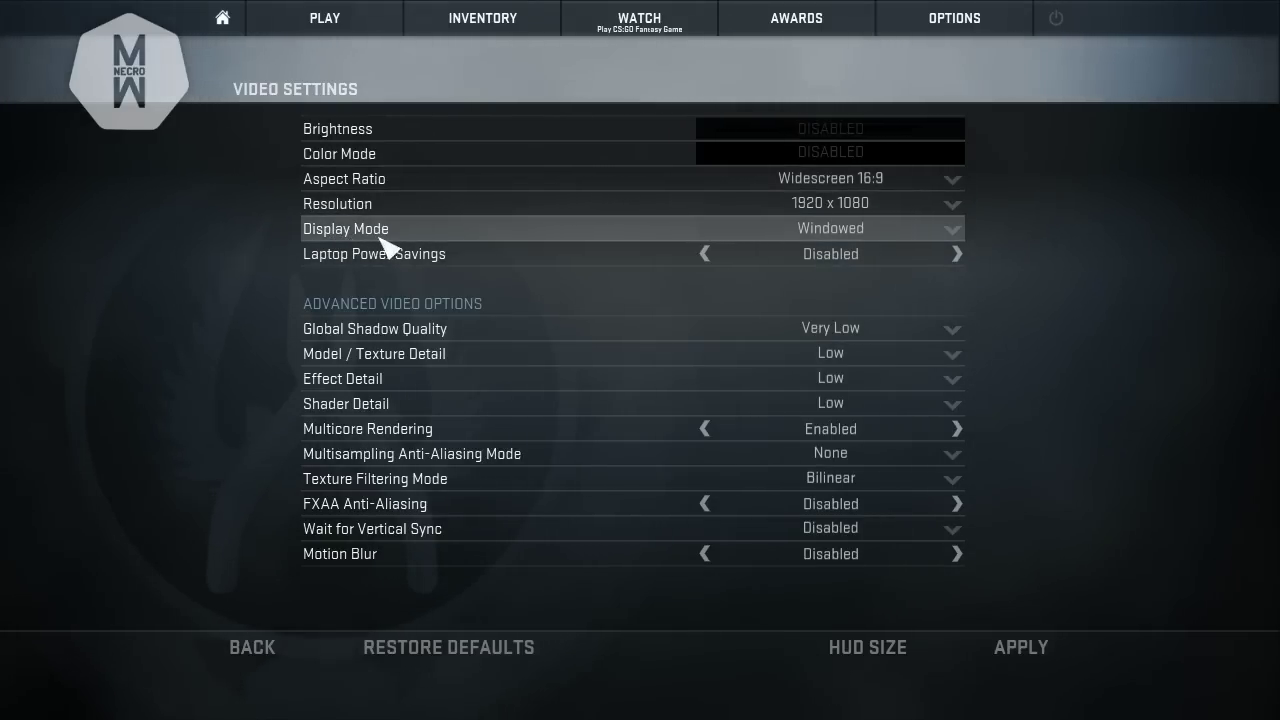
pyautogui.click(955, 230)
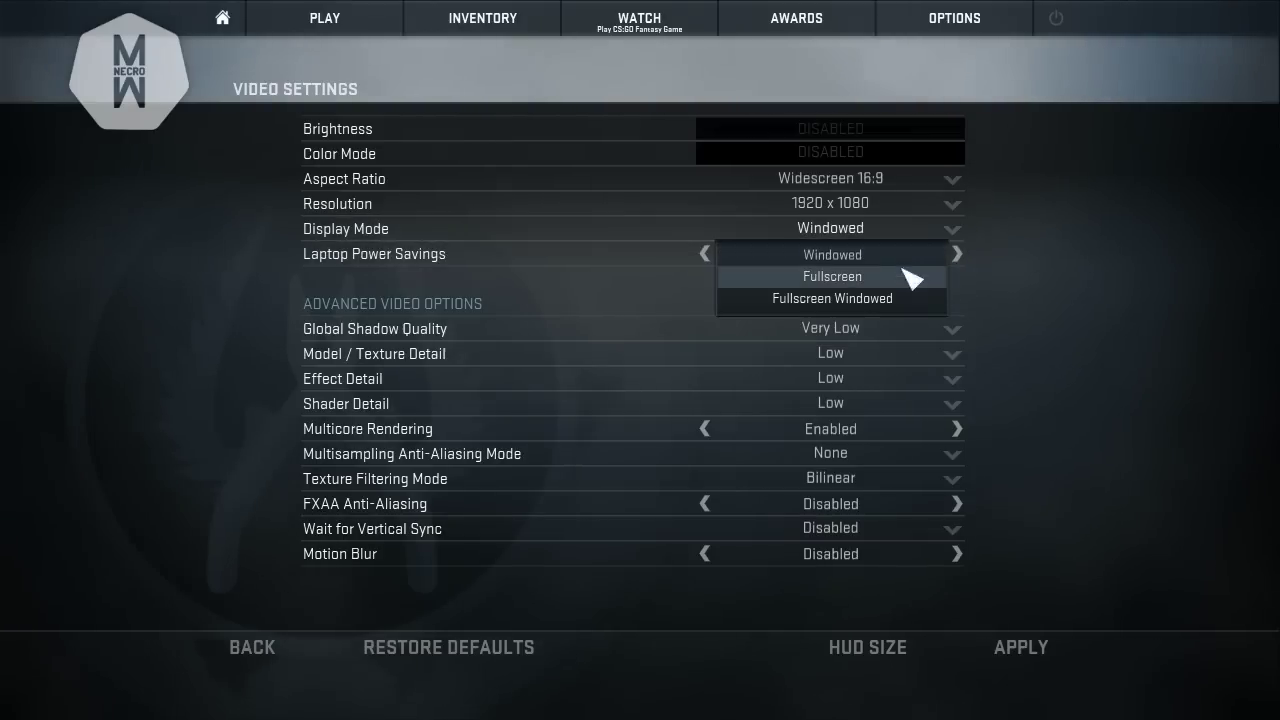
pyautogui.click(852, 298)
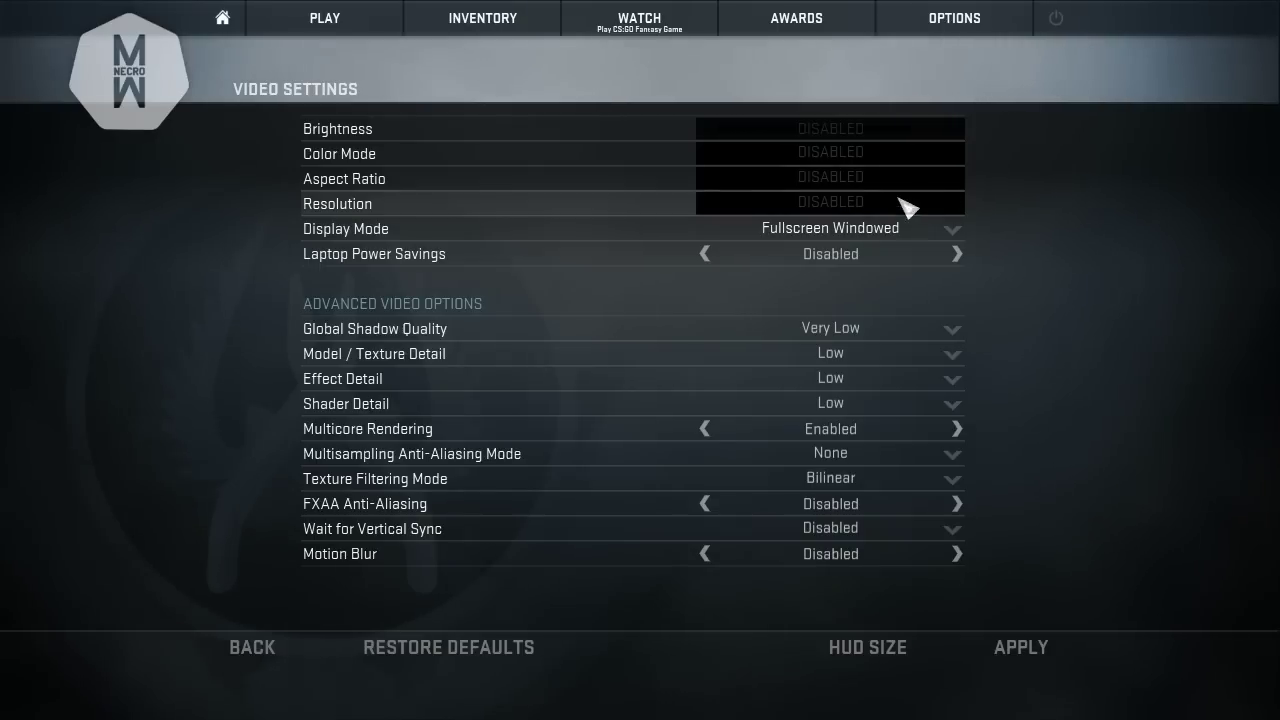
pyautogui.click(890, 232)
pyautogui.click(880, 275)
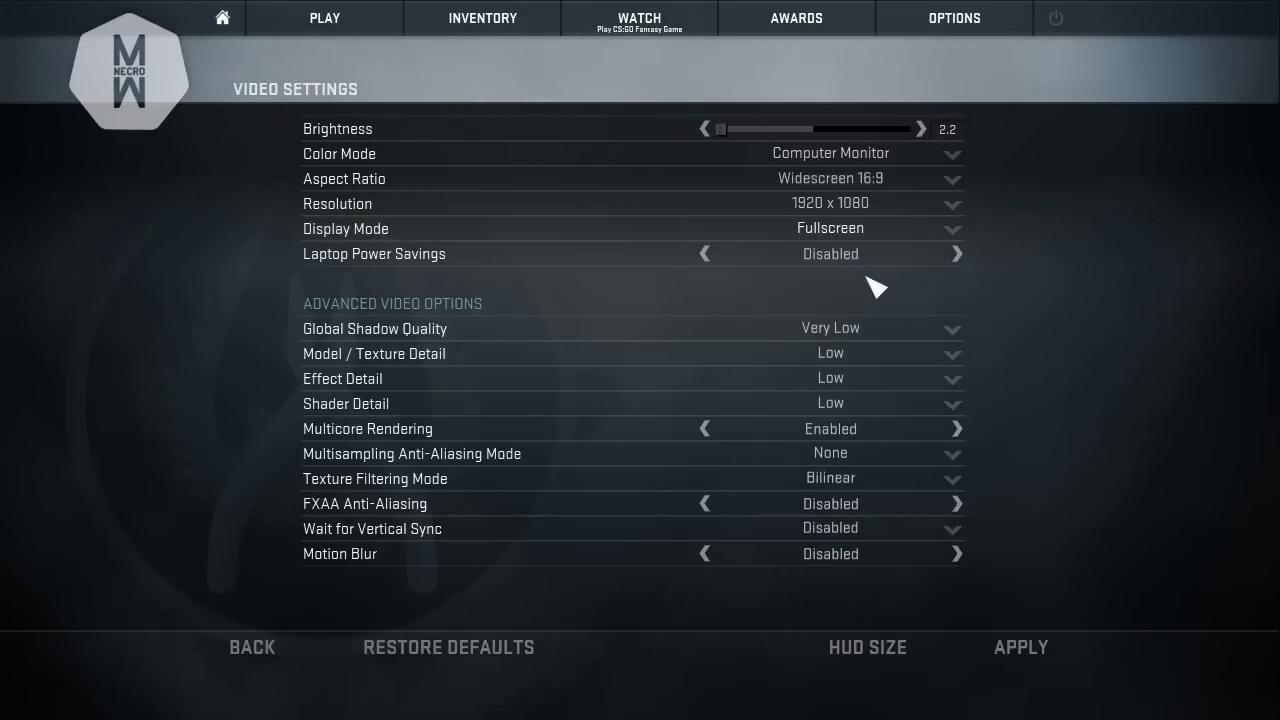
# - Set the aspect ratio to Normal 4:3 and the resolution to 1024 x 768
pyautogui.click(875, 182)
pyautogui.click(868, 207)
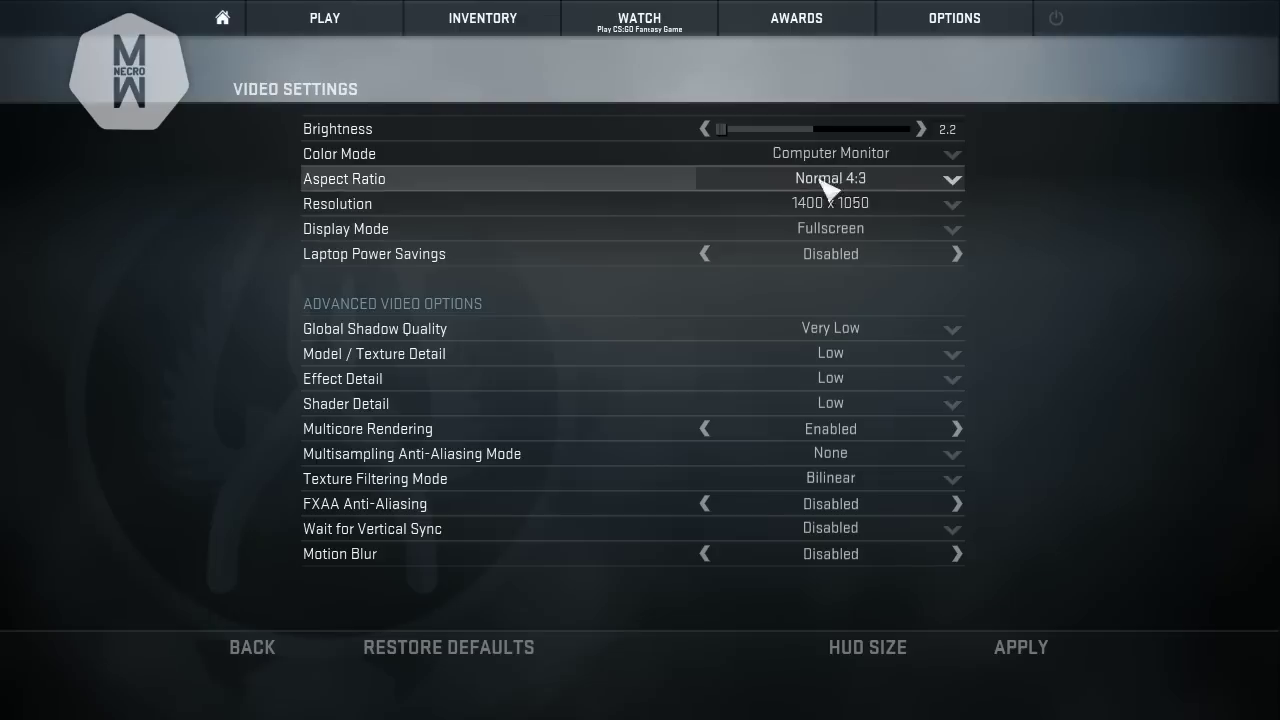
pyautogui.click(877, 205)
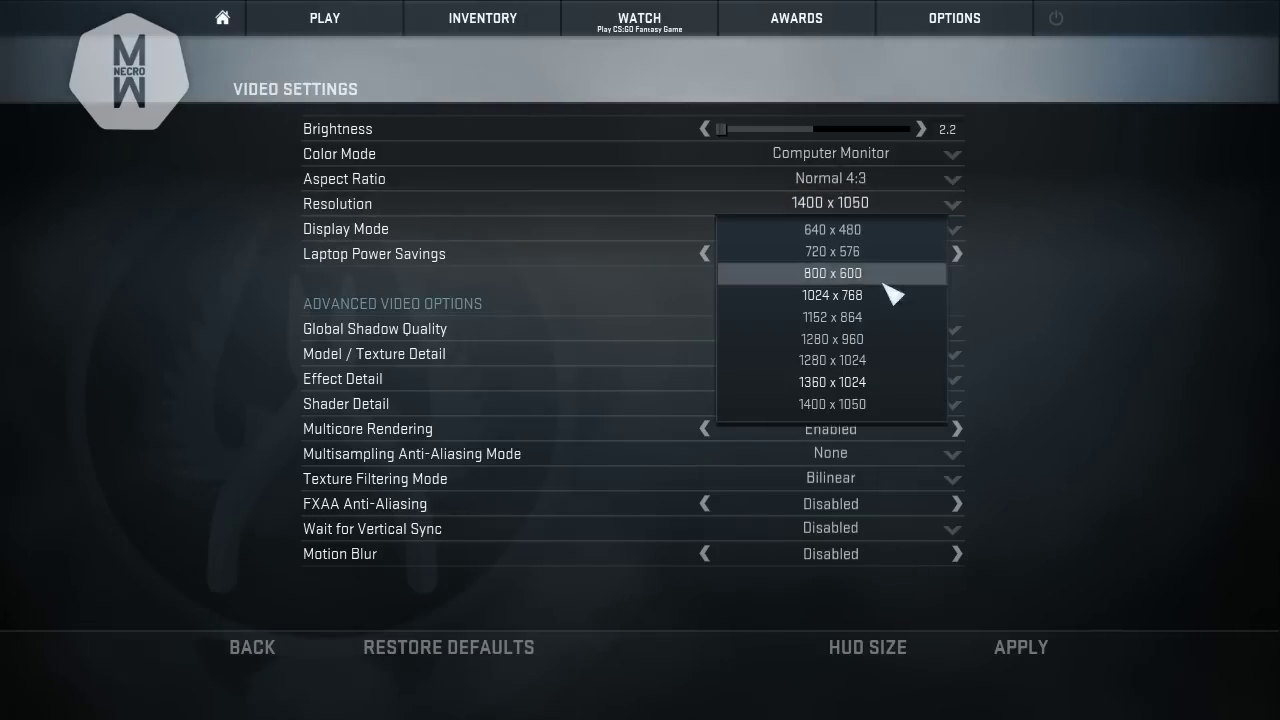
pyautogui.click(826, 300)
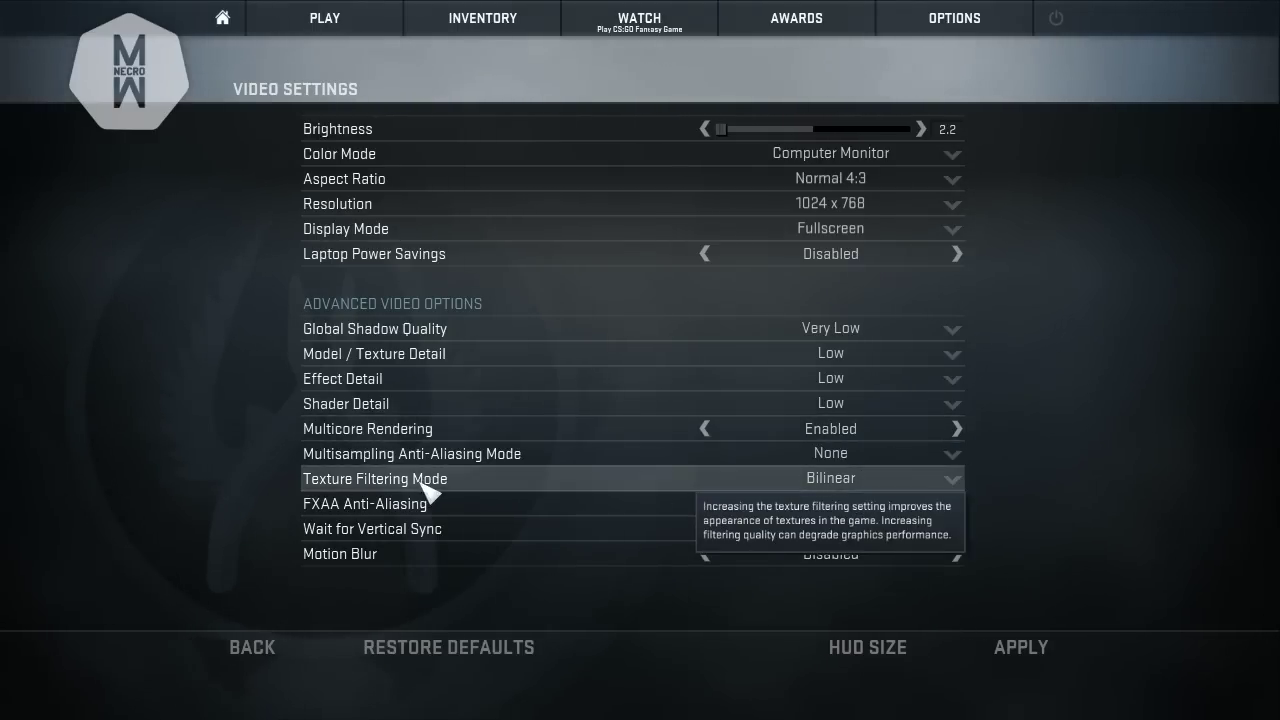
# - Set the texture filtering mode to Trilinear
pyautogui.click(955, 484)
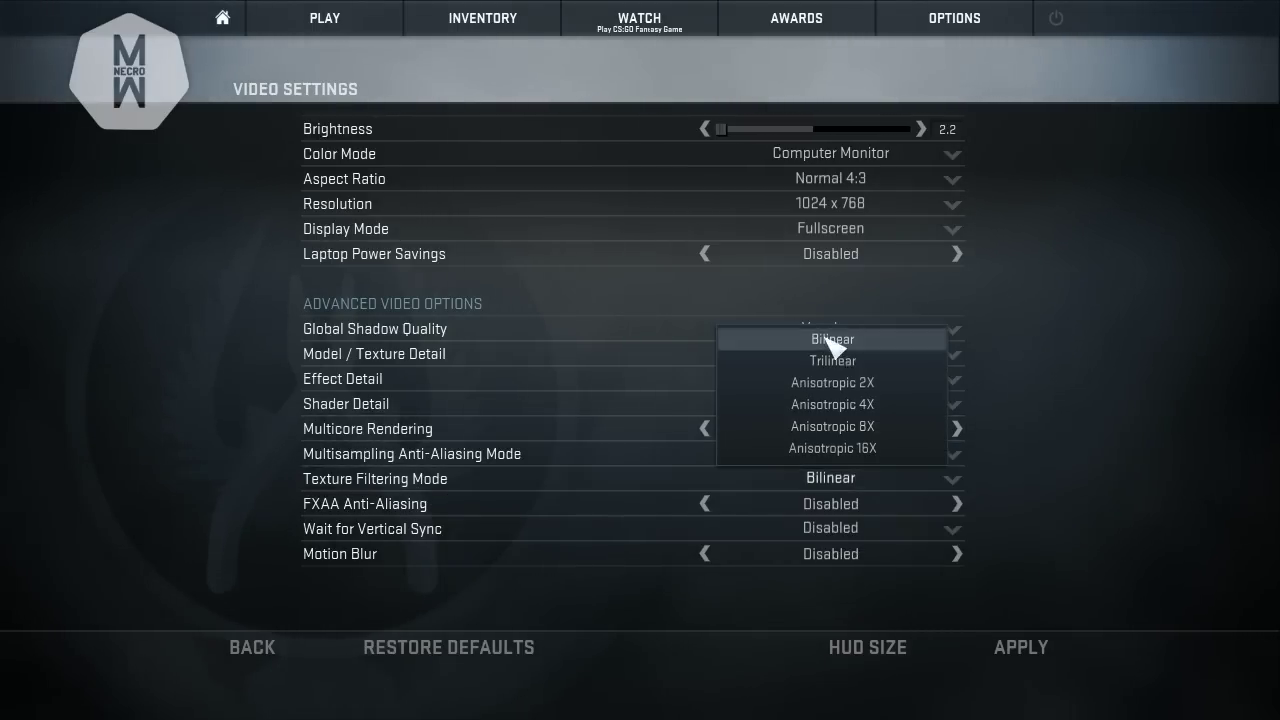
pyautogui.click(830, 362)
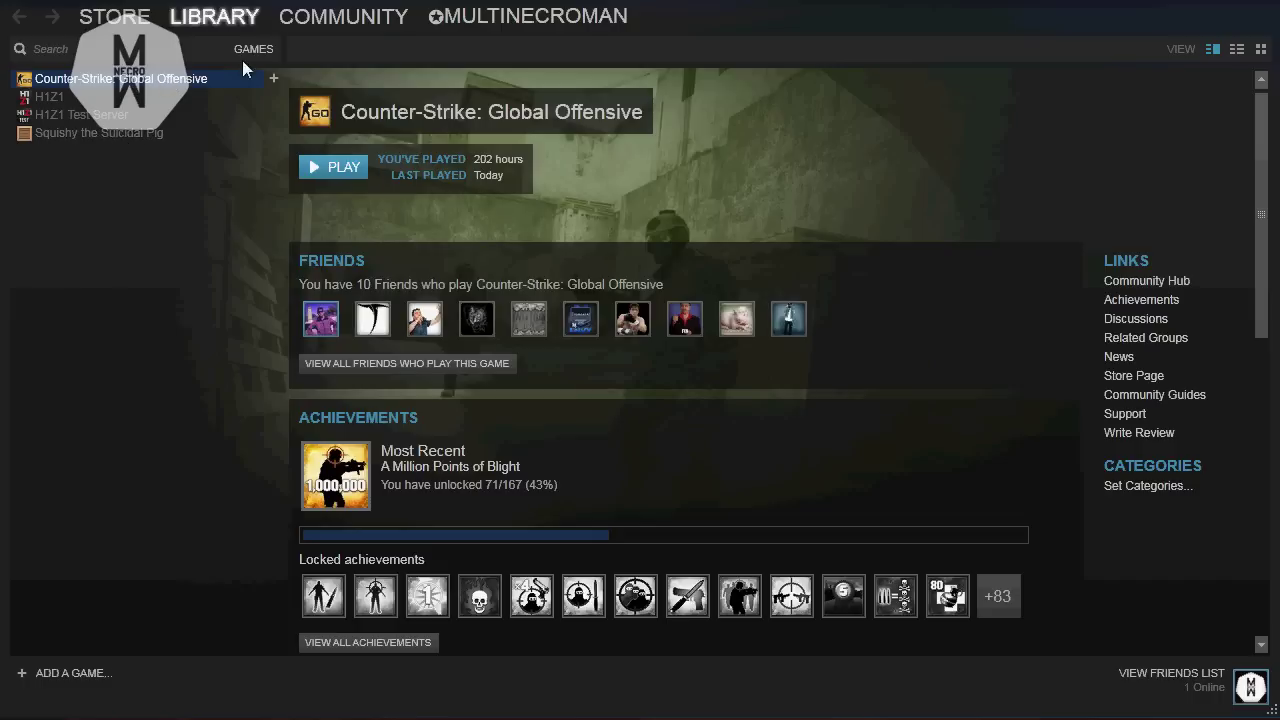
# - Switch to the Steam library and open the launch options in the properties of Counter-Strike: Global Offensive
pyautogui.rightClick(80, 82)
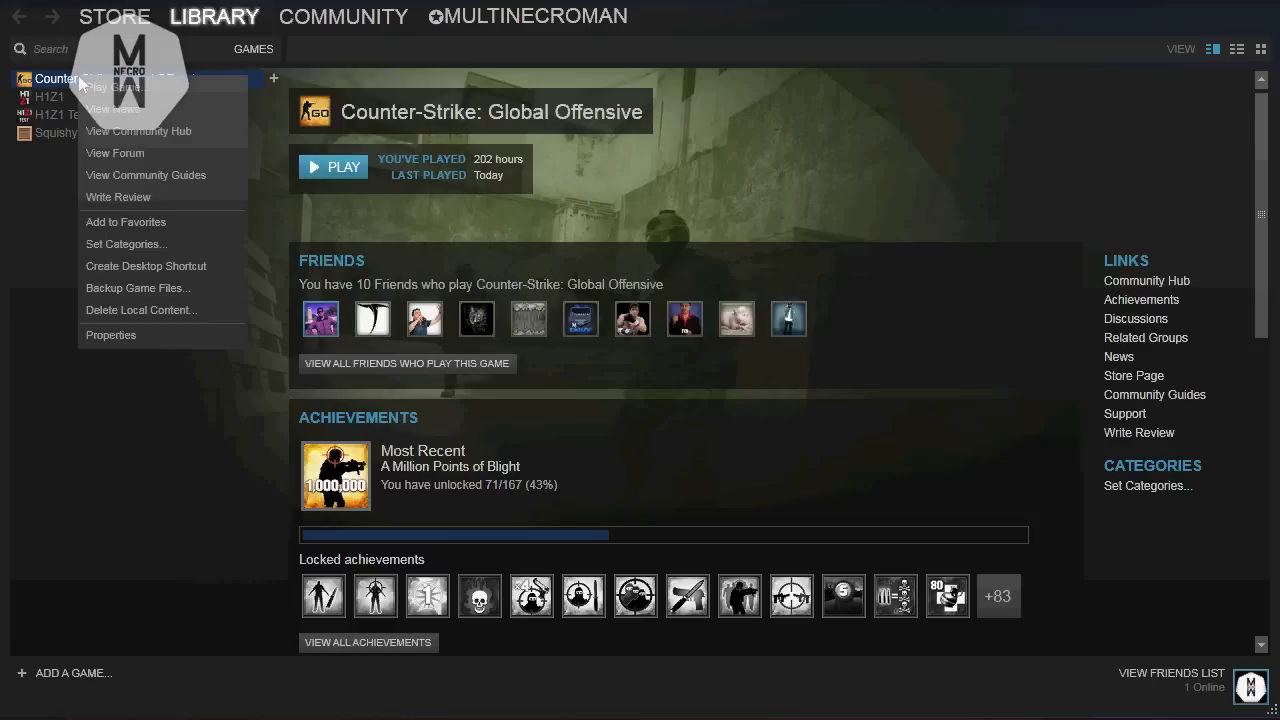
pyautogui.click(100, 335)
pyautogui.click(428, 289)
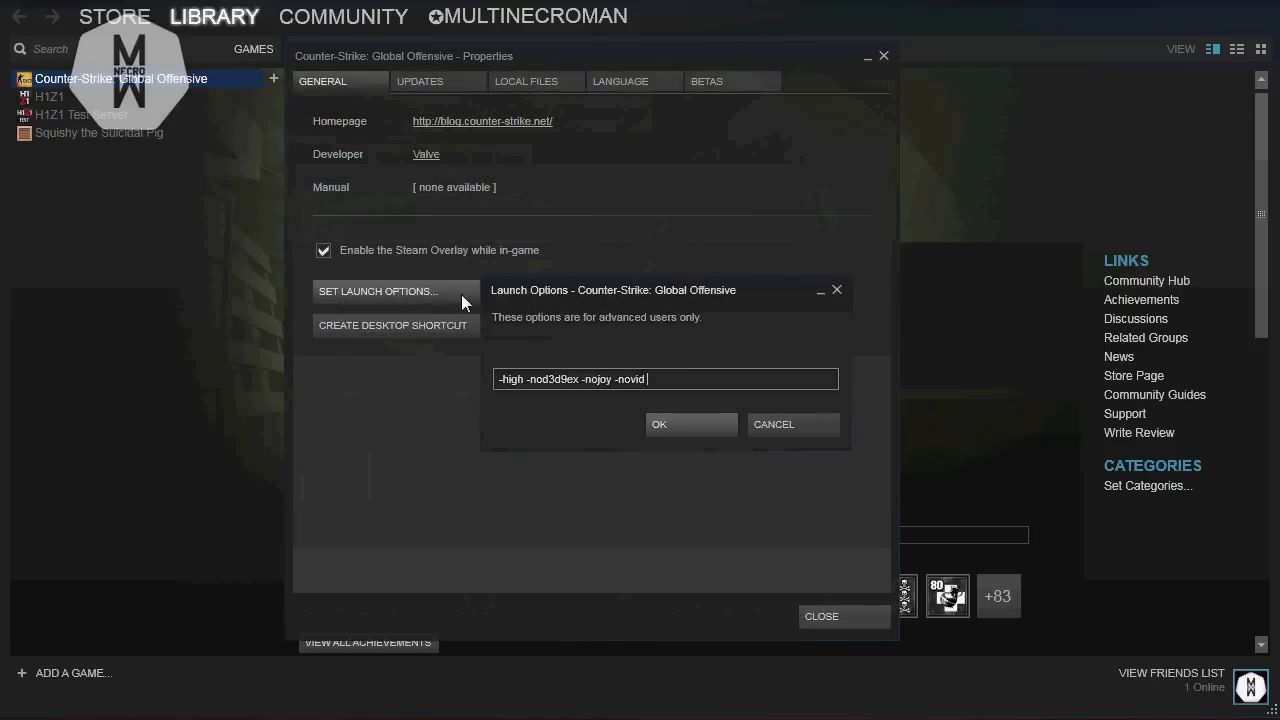
# - Examine the game's launch options -high, -nod3d9ex, -nojoy and -novid by highlighting them one after another
pyautogui.hotkey('ctrl', 'a')
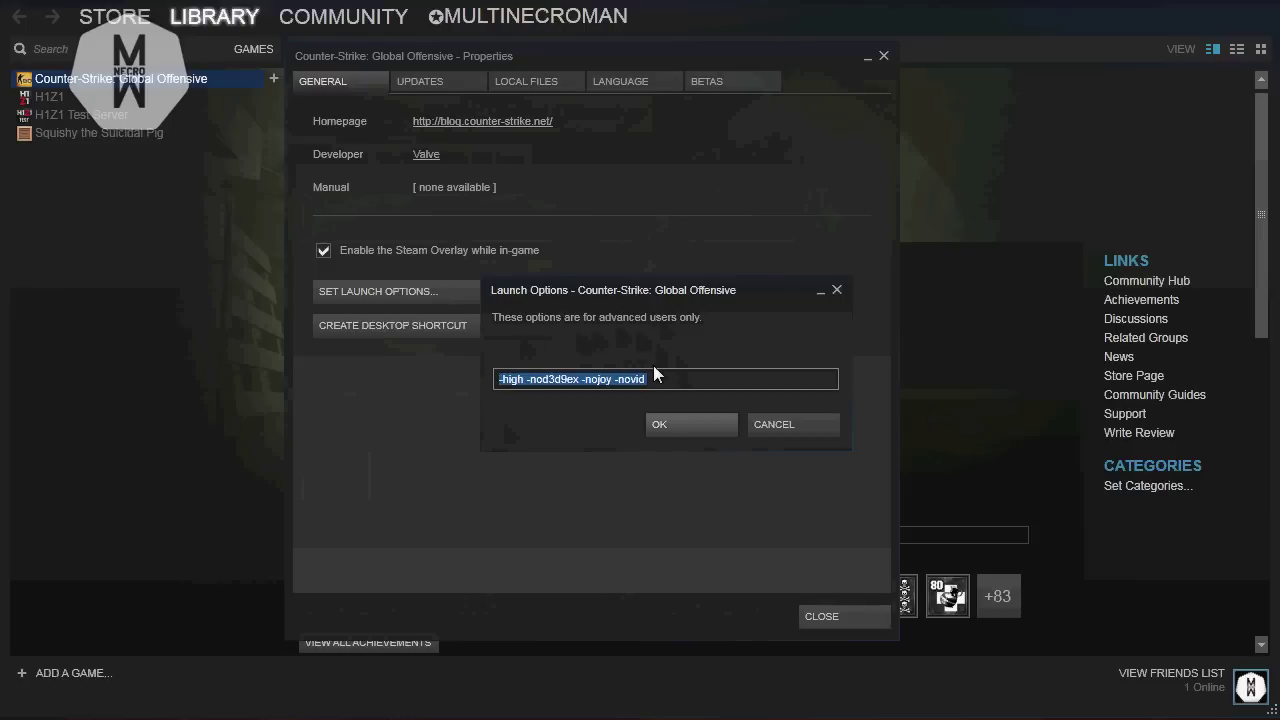
pyautogui.click(697, 380)
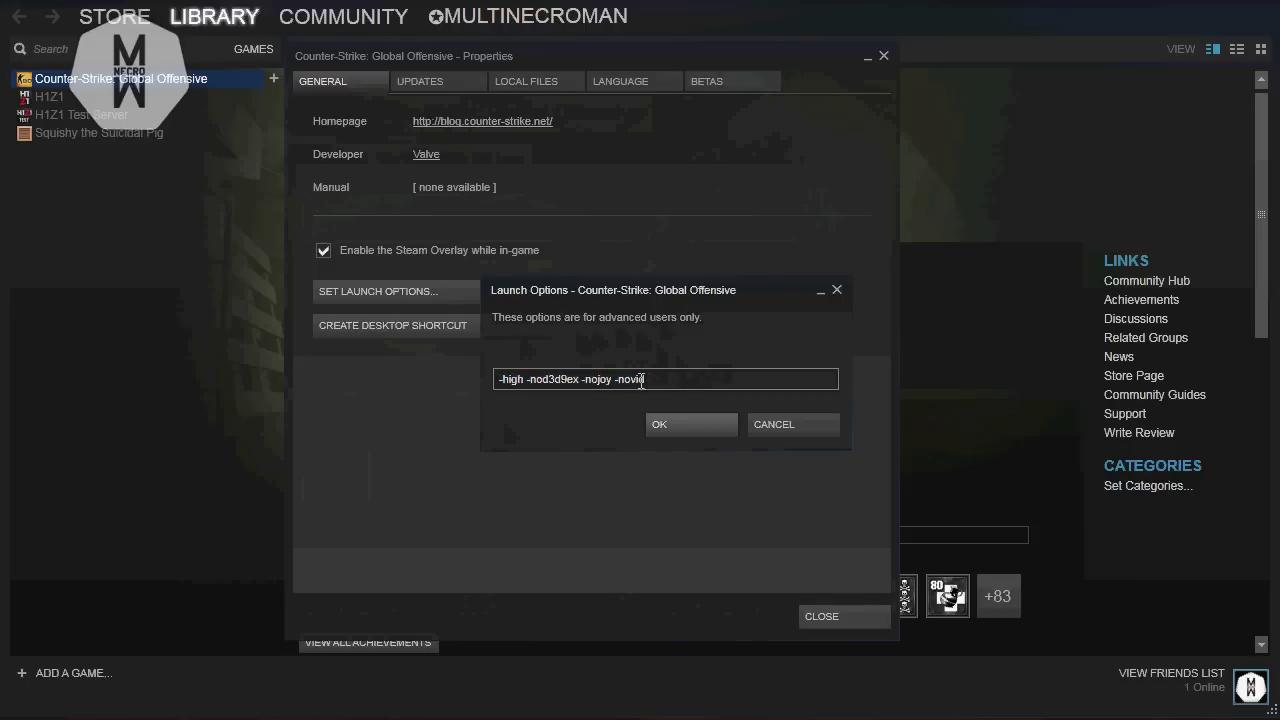
pyautogui.doubleClick(497, 380)
pyautogui.click(499, 380)
pyautogui.hotkey('shift', 'End')
pyautogui.click(615, 382)
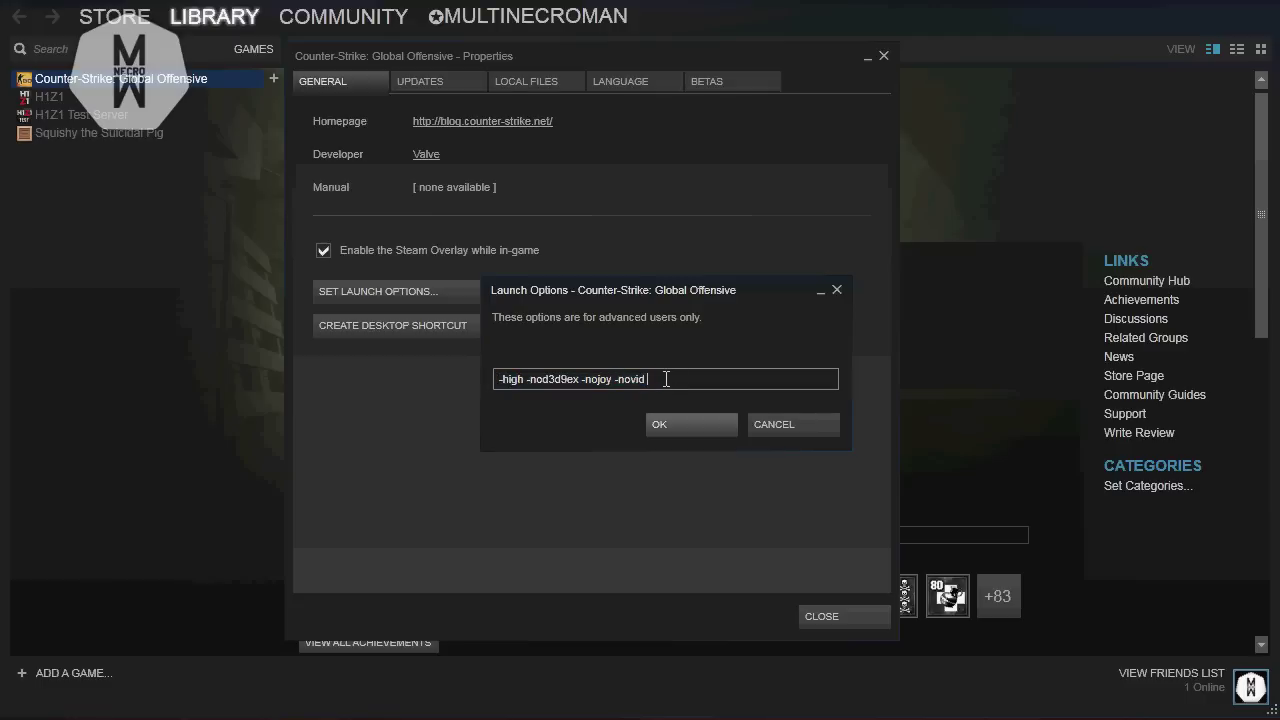
pyautogui.moveTo(615, 382); pyautogui.dragTo(530, 385)
pyautogui.click(522, 380)
pyautogui.moveTo(525, 380); pyautogui.dragTo(478, 382)
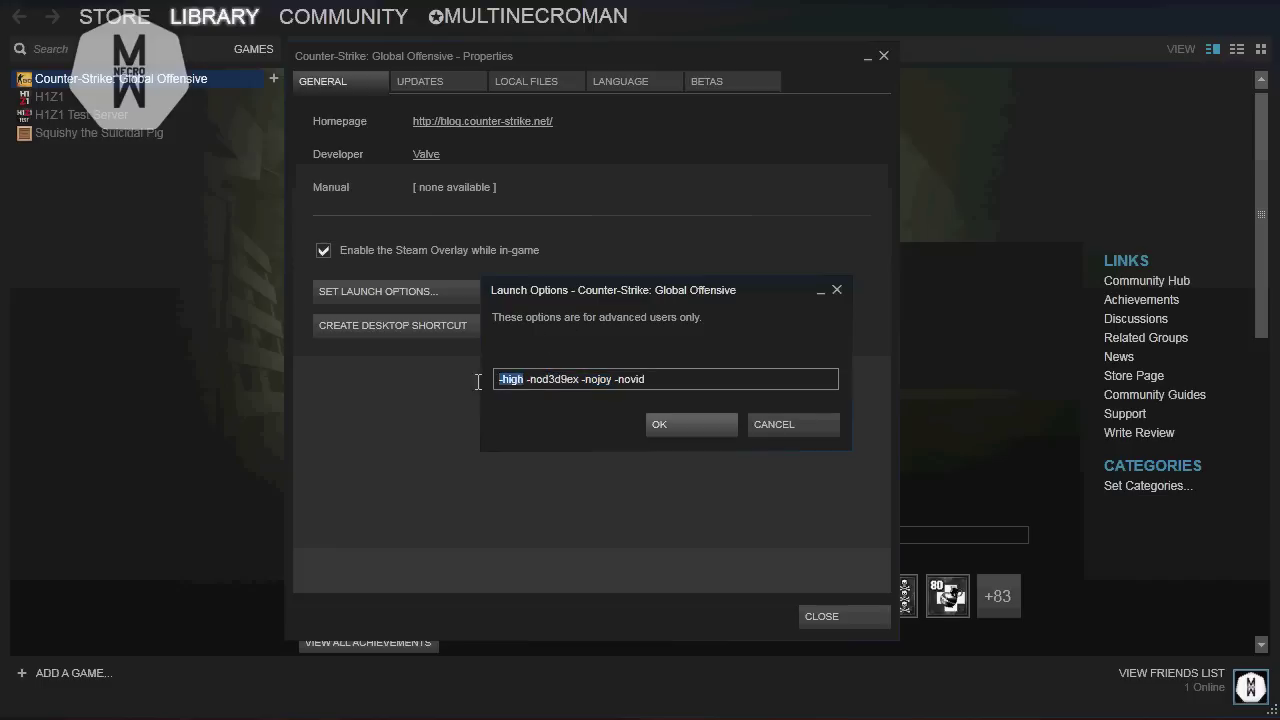
pyautogui.click(556, 375)
pyautogui.moveTo(528, 378); pyautogui.dragTo(494, 370)
pyautogui.moveTo(499, 379); pyautogui.dragTo(576, 379)
pyautogui.click(552, 372)
pyautogui.doubleClick(591, 380)
pyautogui.click(607, 381)
pyautogui.moveTo(619, 383); pyautogui.dragTo(669, 383)
# - Add a -threads option at the end of the launch options and remove it again
pyautogui.click(669, 383)
pyautogui.write('-threads')
pyautogui.doubleClick(696, 377)
pyautogui.moveTo(714, 375); pyautogui.dragTo(655, 376)
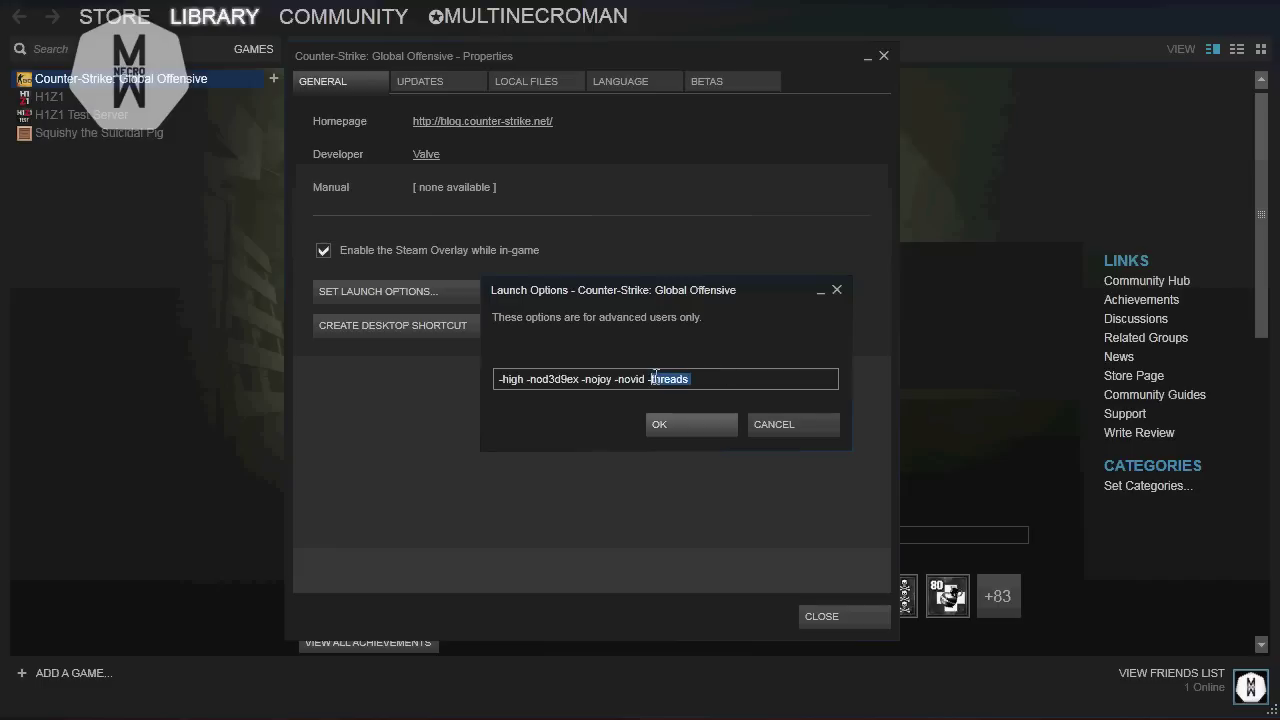
pyautogui.press('BackSpace')
pyautogui.press('BackSpace')
pyautogui.write('reads')
pyautogui.moveTo(715, 380); pyautogui.dragTo(650, 385)
pyautogui.press('BackSpace')
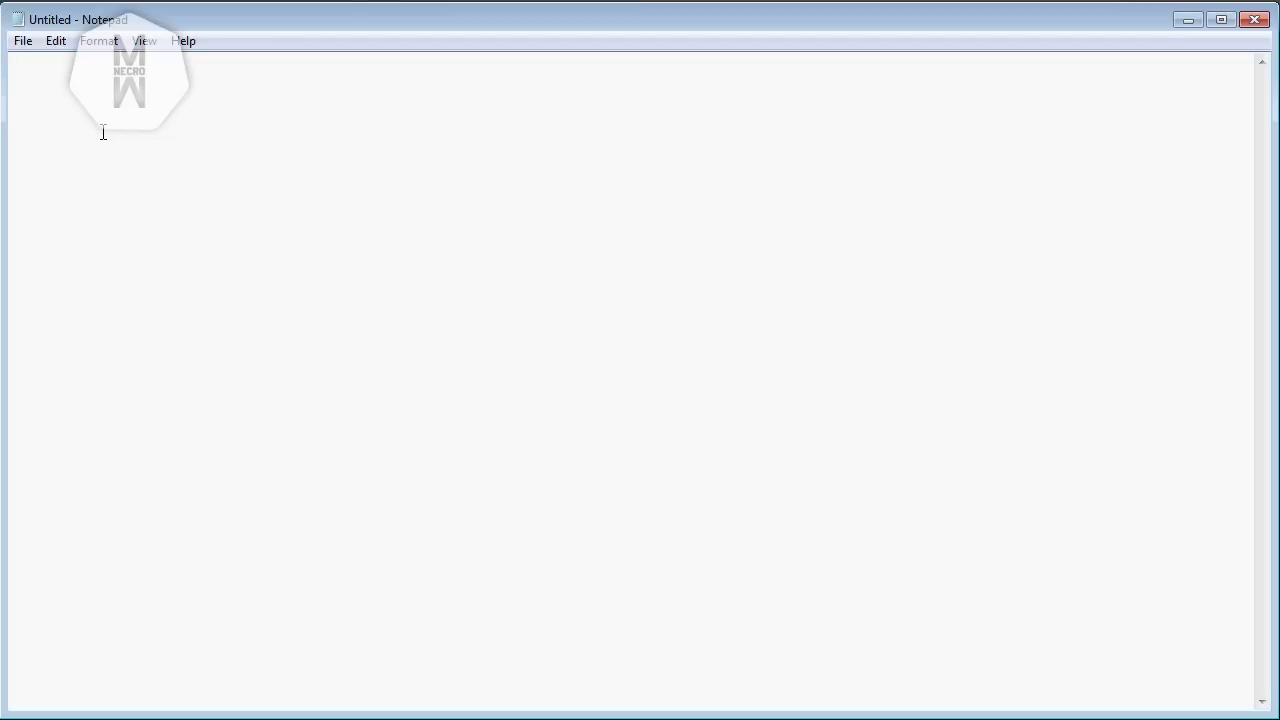
# - Switch to an empty Notepad document and paste the copied list of rate, sound, net_graph and cl_bob console commands
pyautogui.rightClick(56, 88)
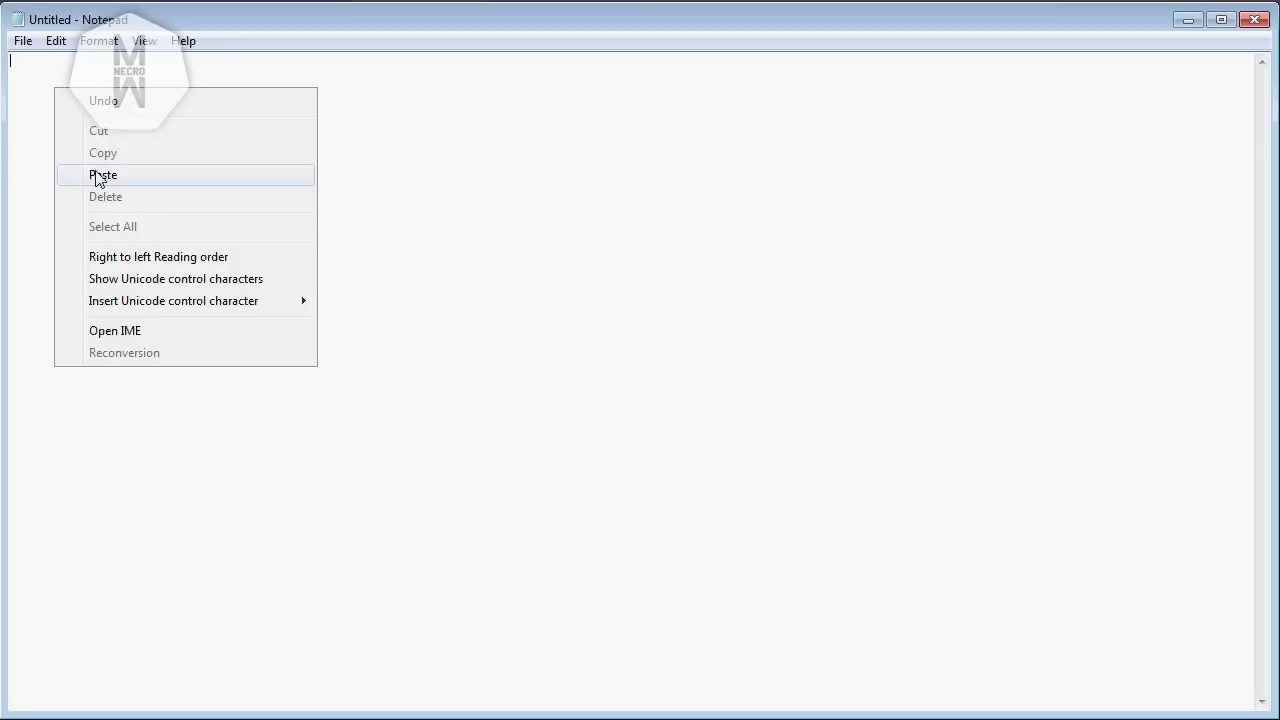
pyautogui.click(100, 175)
pyautogui.moveTo(323, 539); pyautogui.dragTo(118, 74)
pyautogui.click(436, 210)
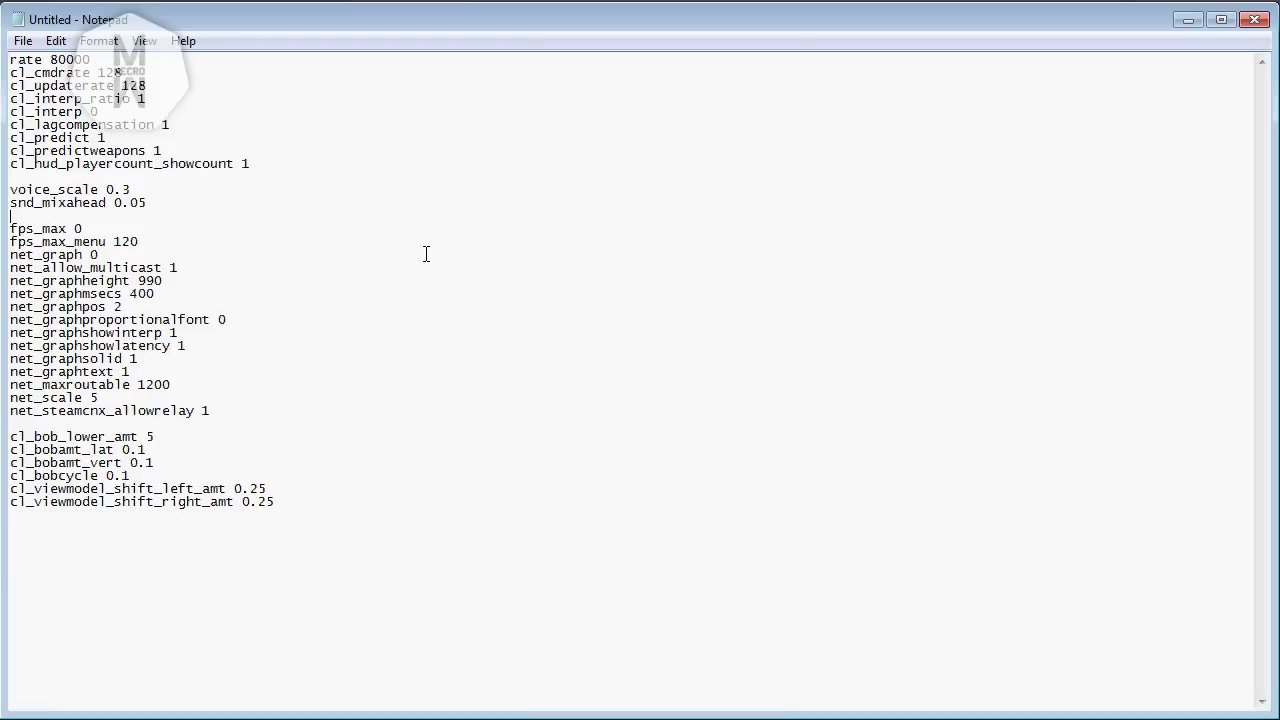
pyautogui.click(402, 512)
pyautogui.press('Return')
# - Start saving the document to the Desktop under the name autoexec and cancel the save
pyautogui.click(22, 42)
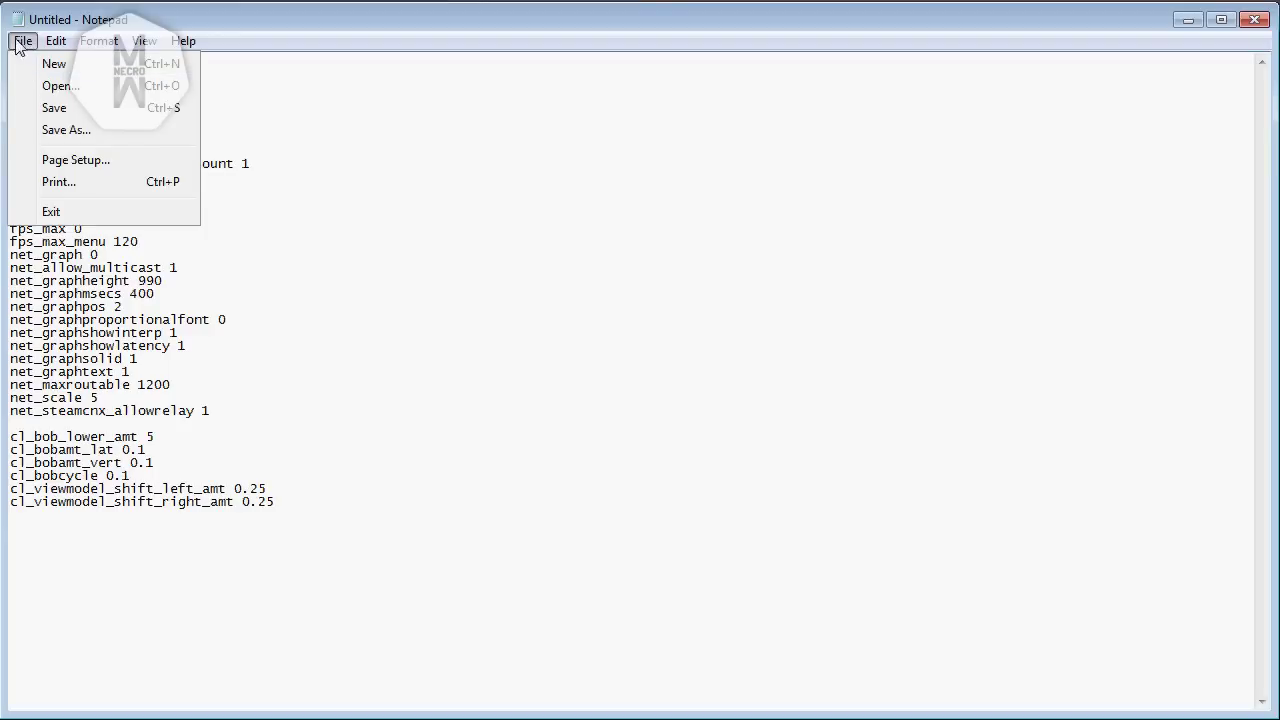
pyautogui.click(55, 107)
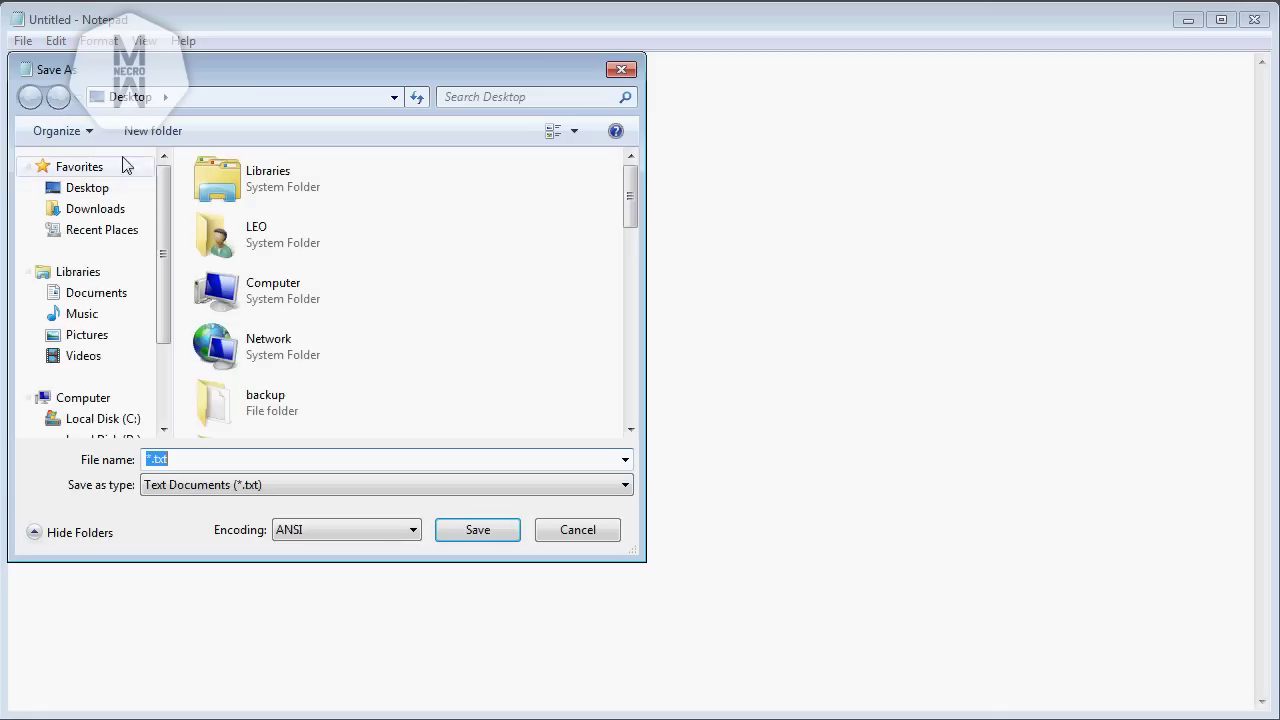
pyautogui.write('autoexec')
pyautogui.moveTo(486, 530); pyautogui.dragTo(610, 507)
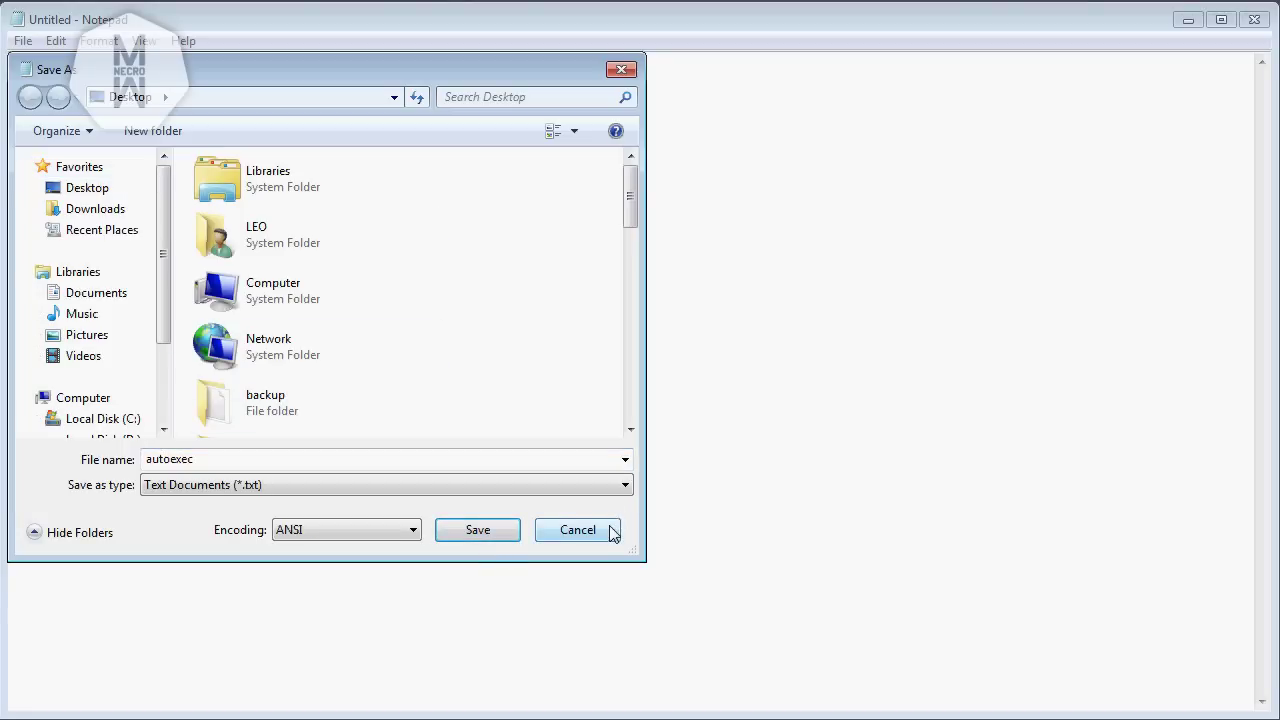
pyautogui.click(586, 532)
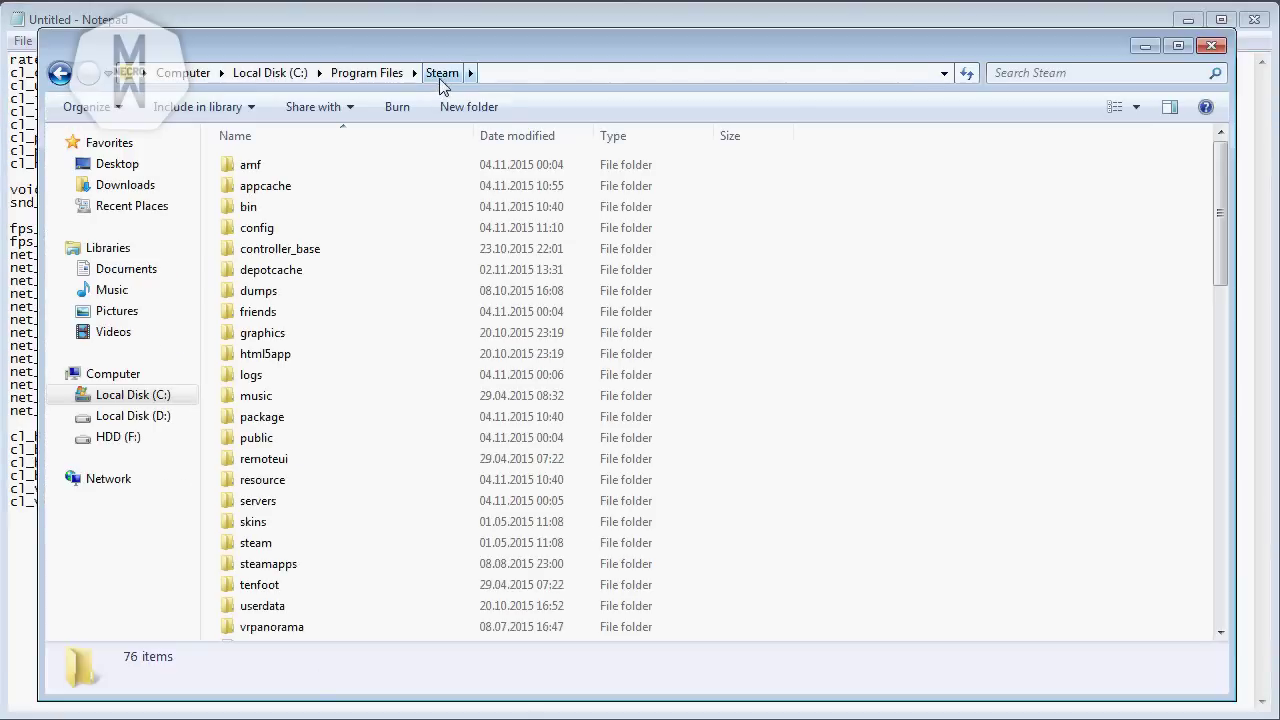
# - Switch to the Steam folder, browse to steamapps\common\Counter-Strike Global Offensive\csgo\cfg and select the autoexec file
pyautogui.click(305, 231)
pyautogui.press('s')
pyautogui.click(289, 543)
pyautogui.doubleClick(292, 564)
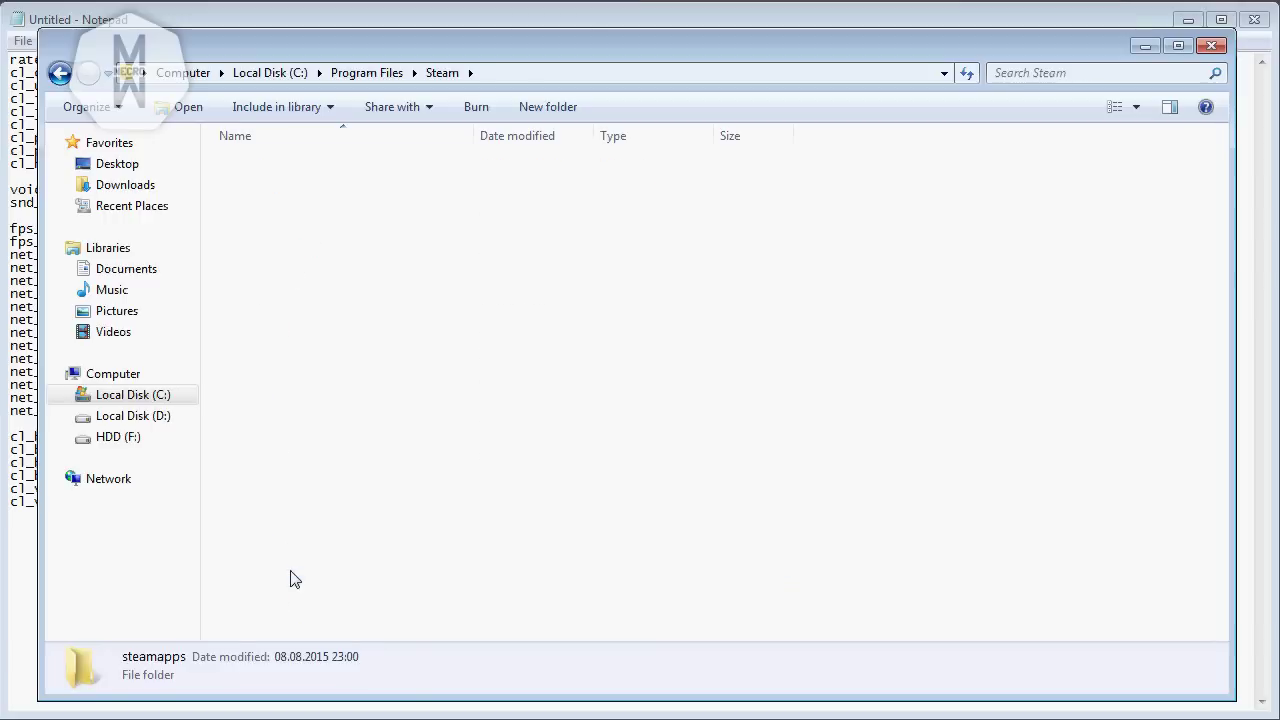
pyautogui.doubleClick(267, 172)
pyautogui.doubleClick(267, 173)
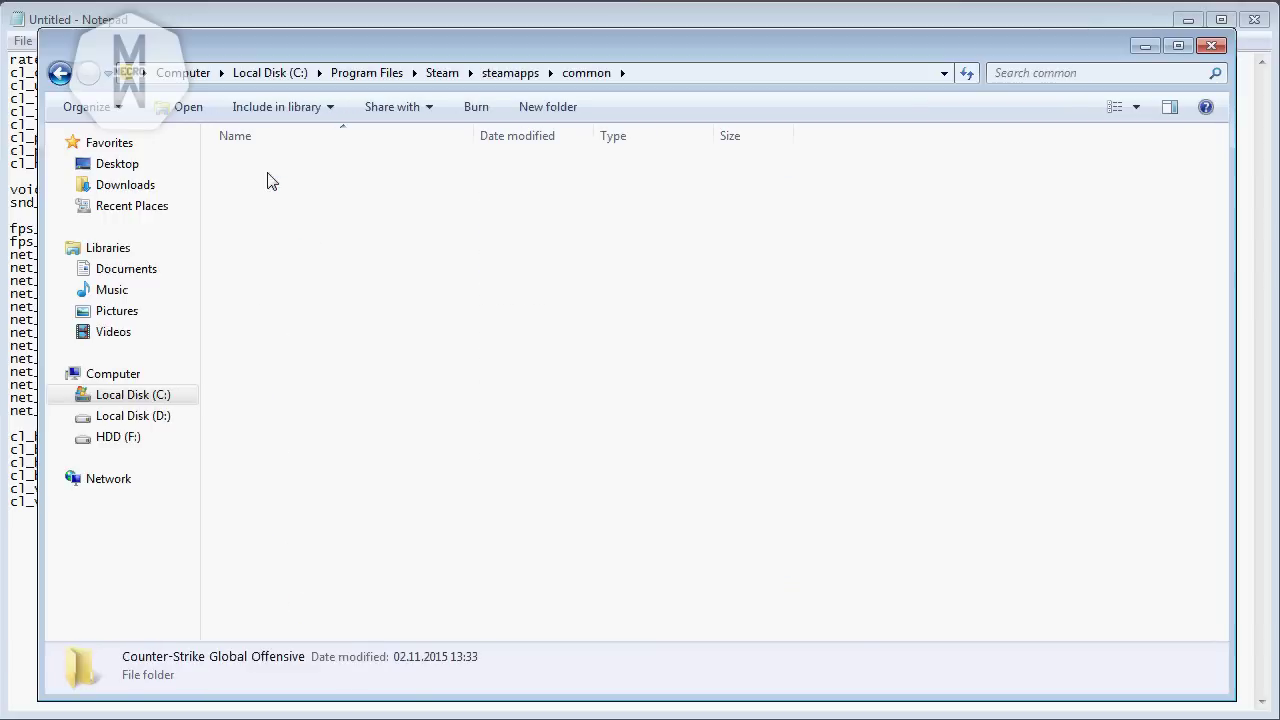
pyautogui.doubleClick(264, 187)
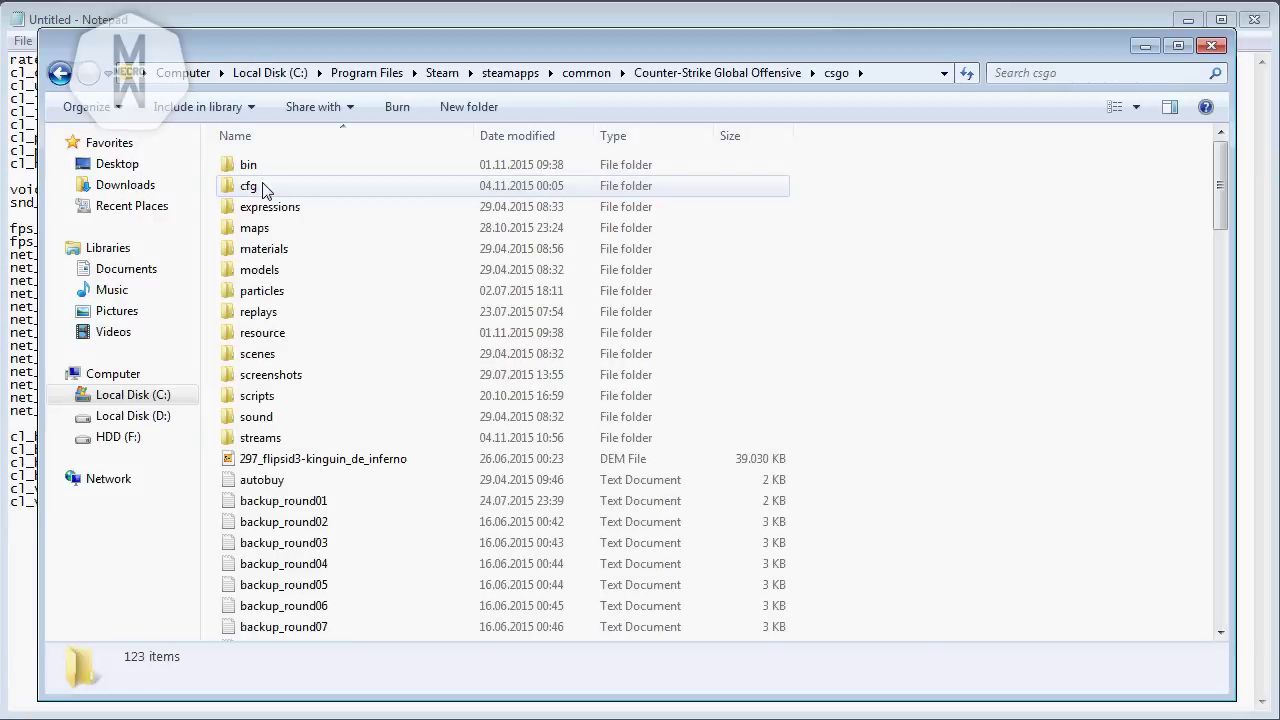
pyautogui.doubleClick(263, 188)
pyautogui.click(260, 274)
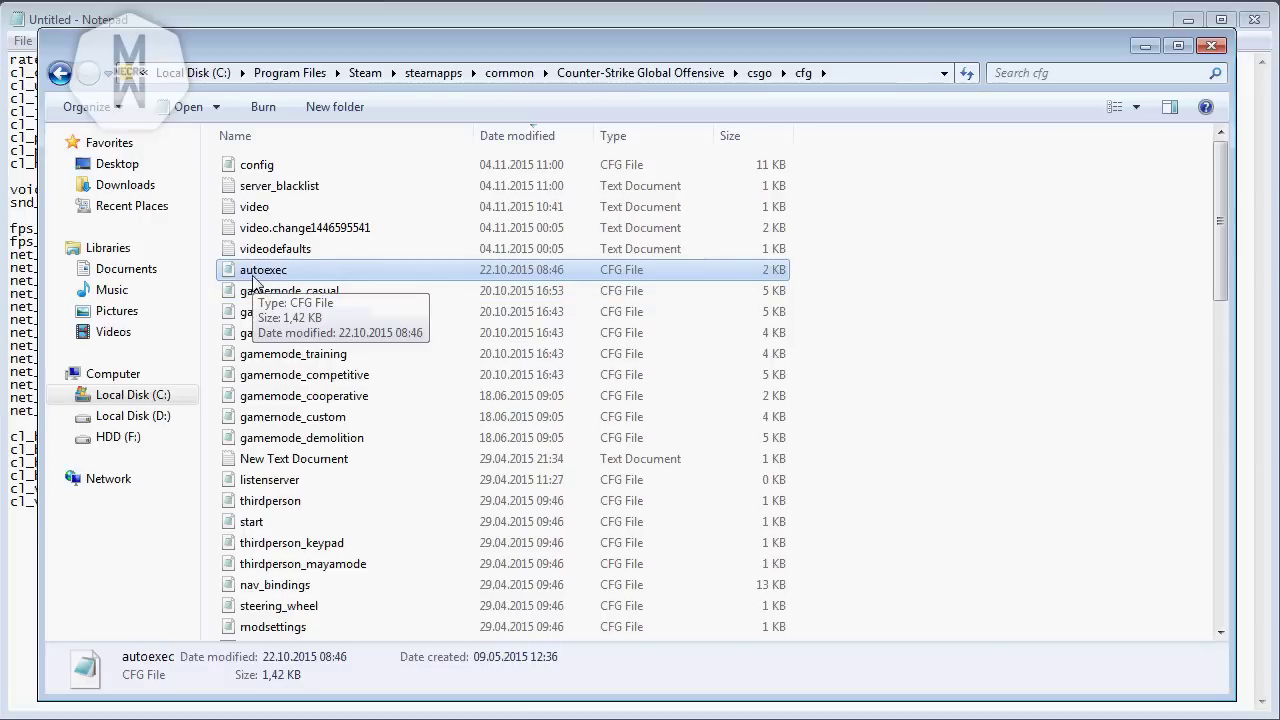
pyautogui.moveTo(262, 272); pyautogui.dragTo(278, 279)
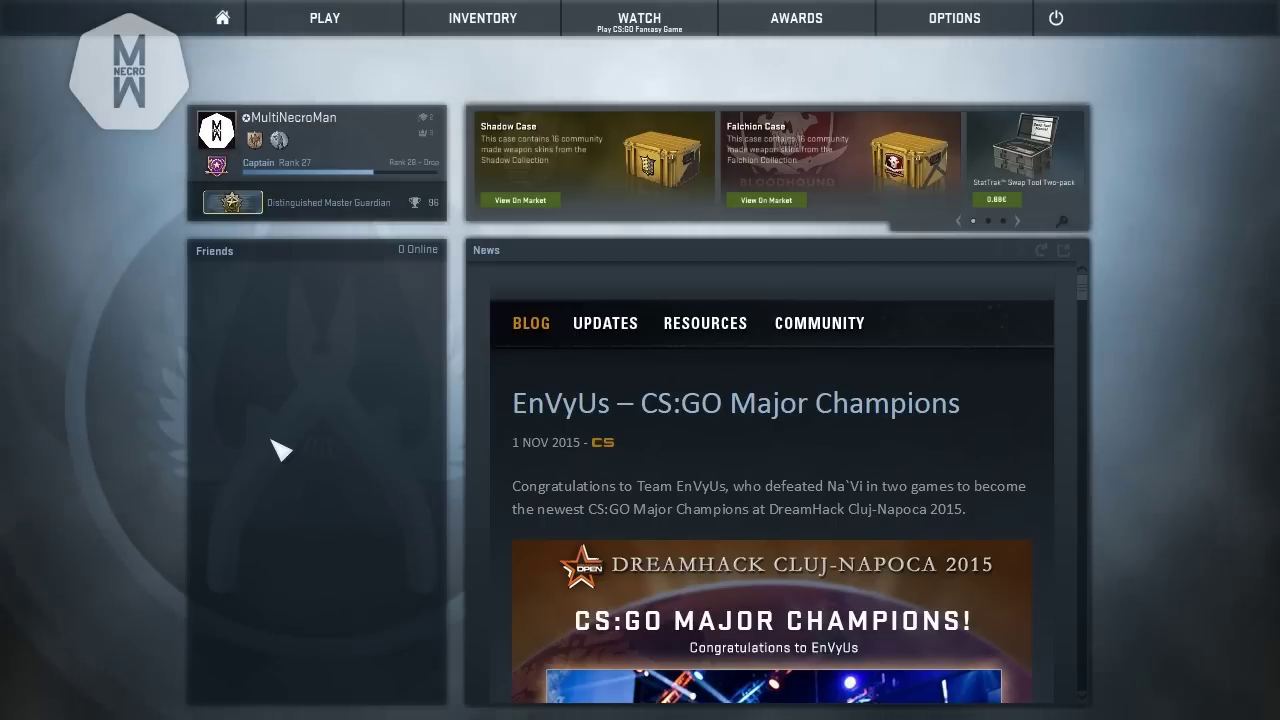
# - Switch to Counter-Strike: Global Offensive and run exec autoexec in the developer console
pyautogui.press('`')
pyautogui.write('exec autoexec')
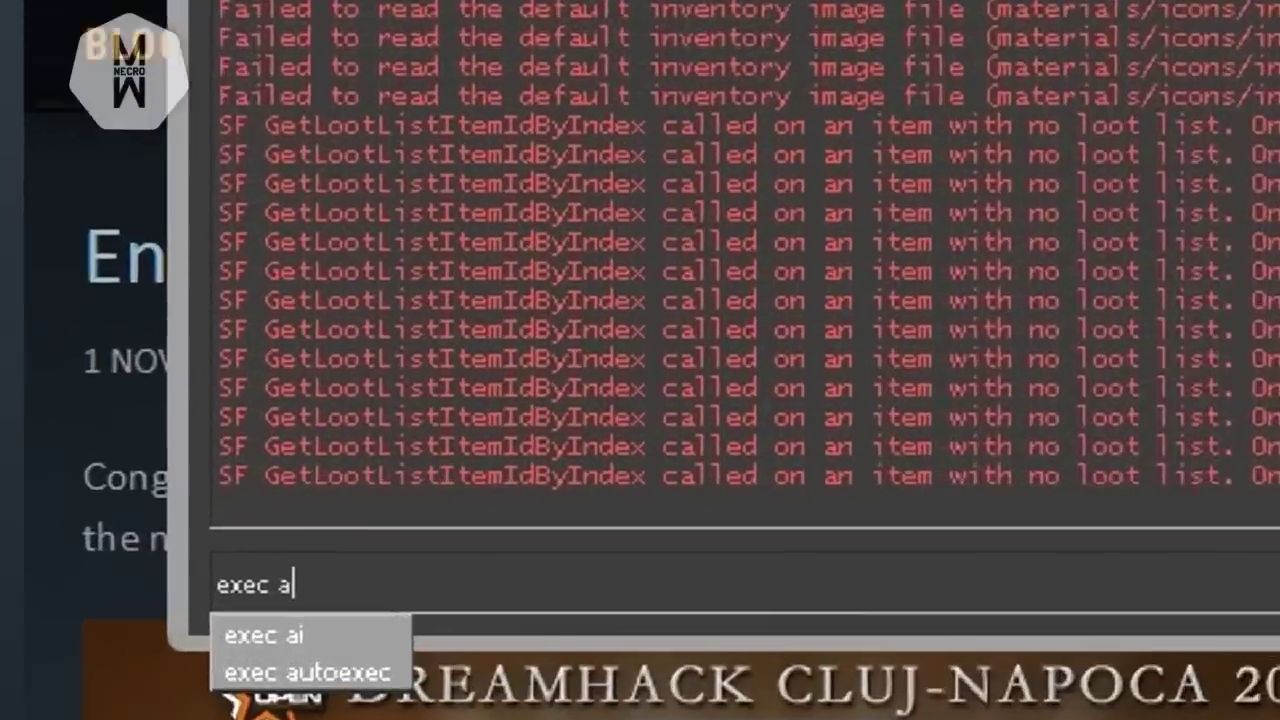
pyautogui.press('Return')
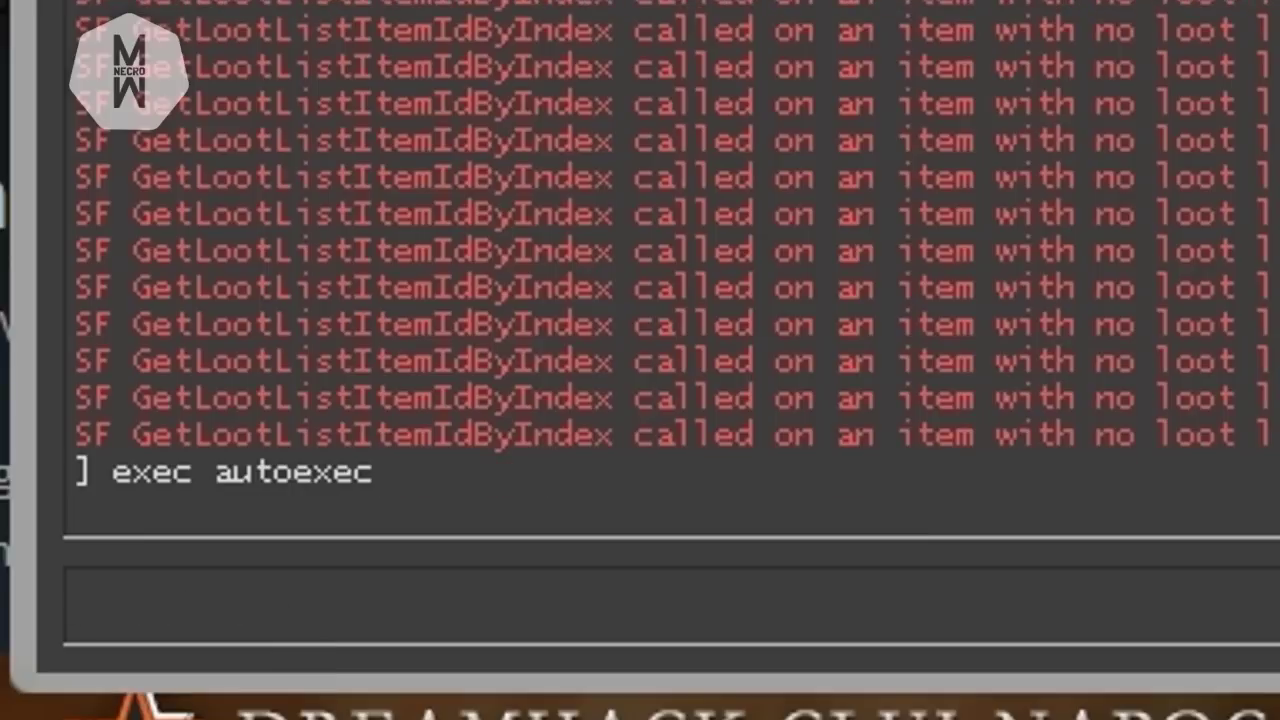